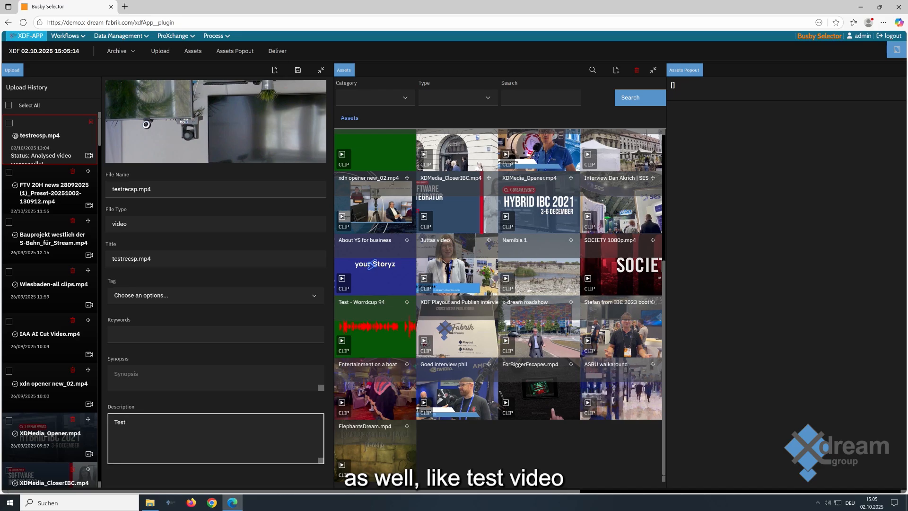
Finish the description of testrecsp.mp4 as "Test video", save it, and add the clip to Assets.
type("ideo")
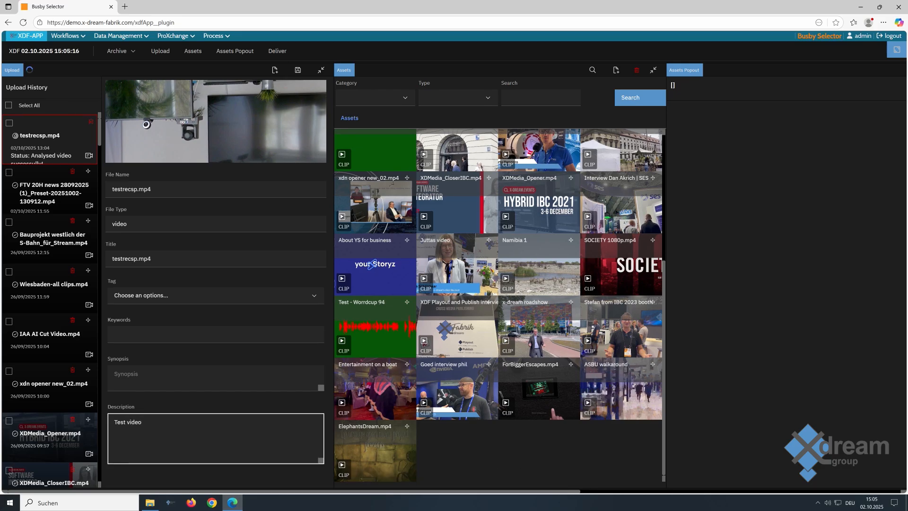
left_click(298, 69)
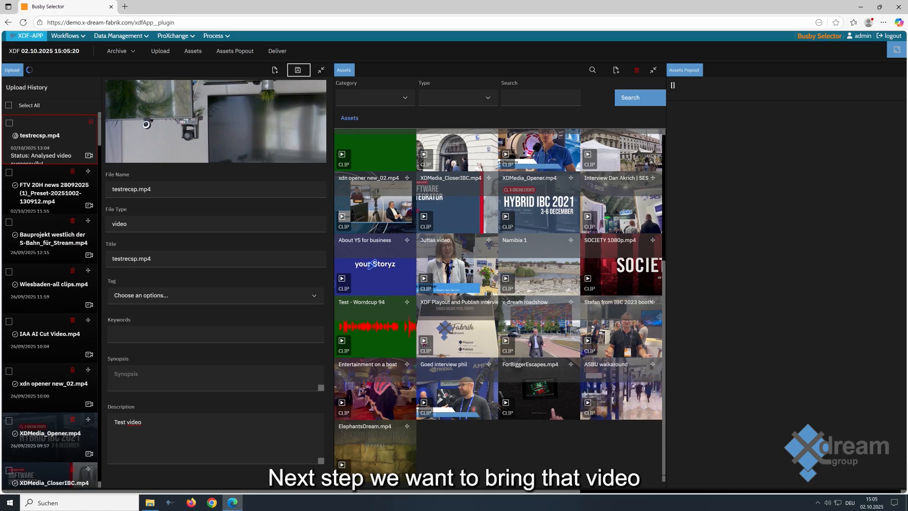
left_click_drag(88, 122, 483, 447)
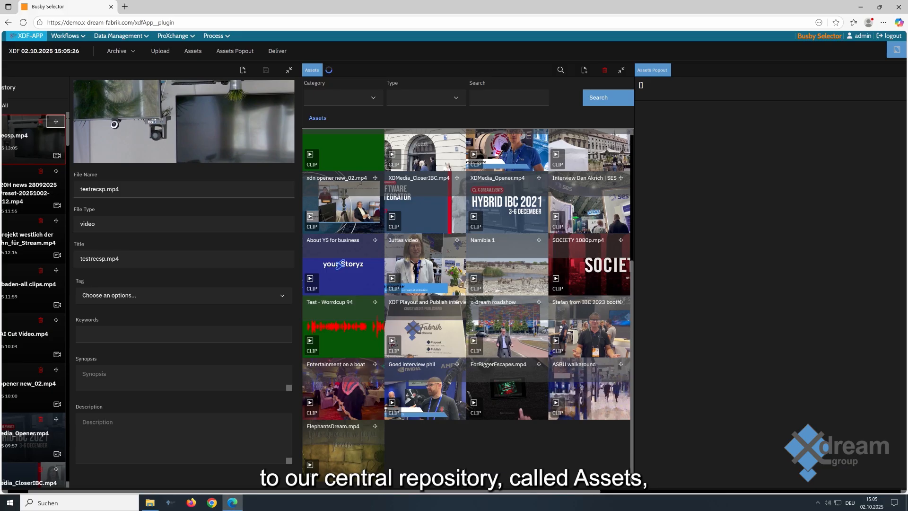
type("Test video")
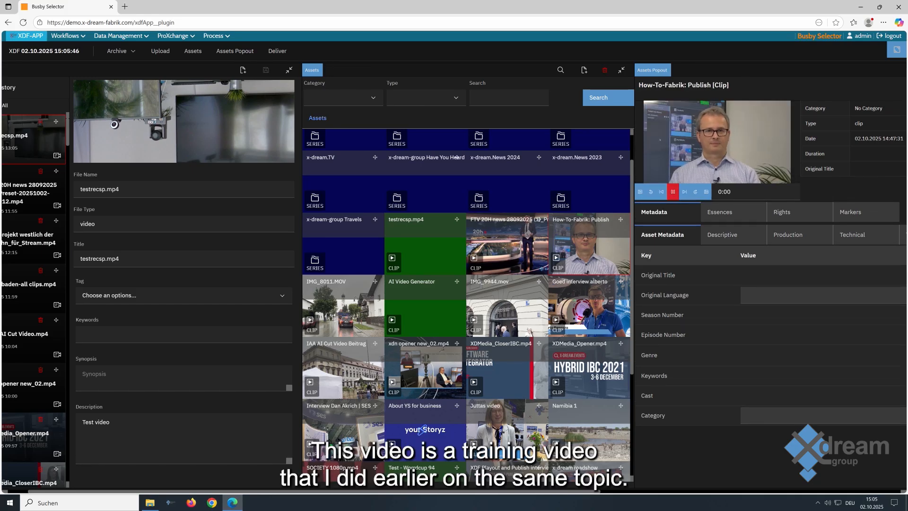
Review the actions available for the How-To-Fabrik: Publish master video and preview its center_9_16 and center_16_9 versions.
scroll(454, 278, "right", 5)
scroll(454, 278, "left", 1)
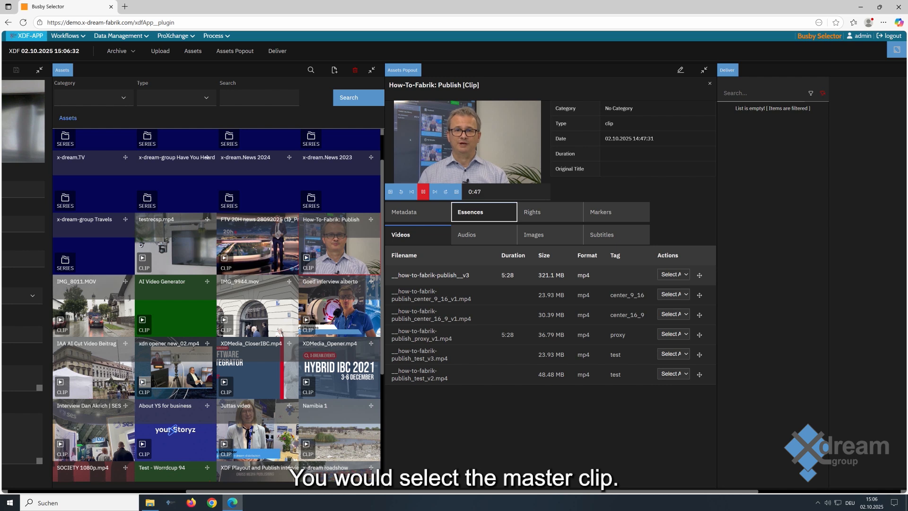
left_click(674, 275)
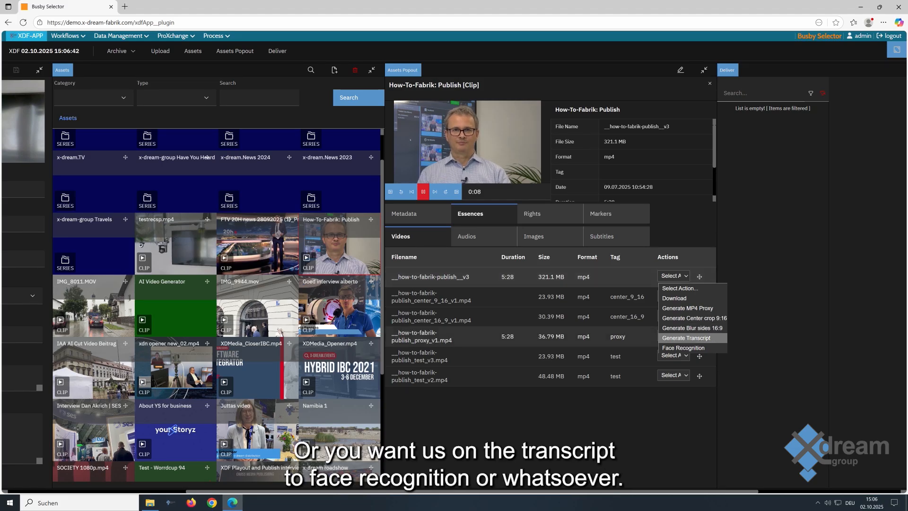
key("Escape")
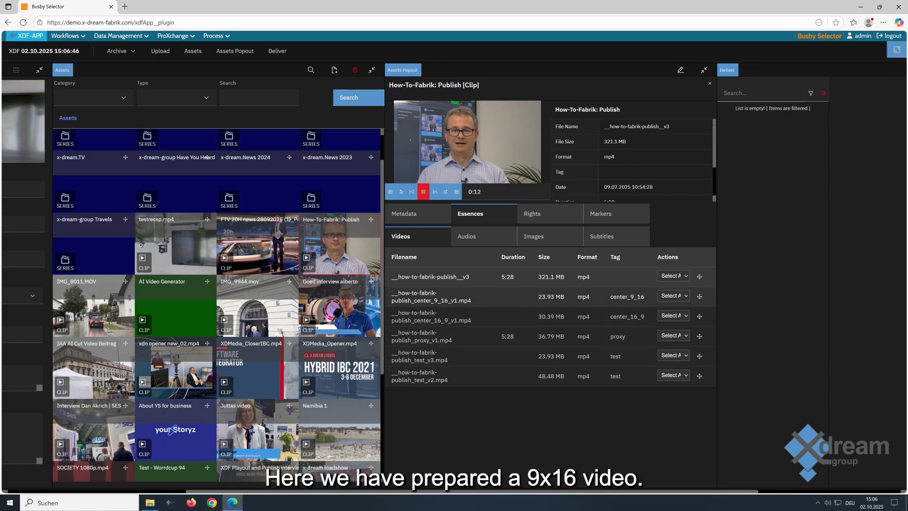
left_click(431, 296)
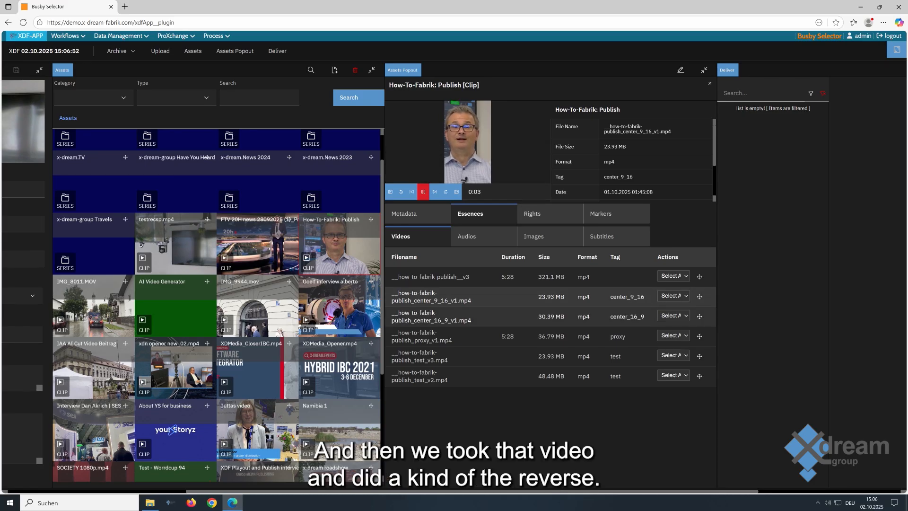
left_click(431, 317)
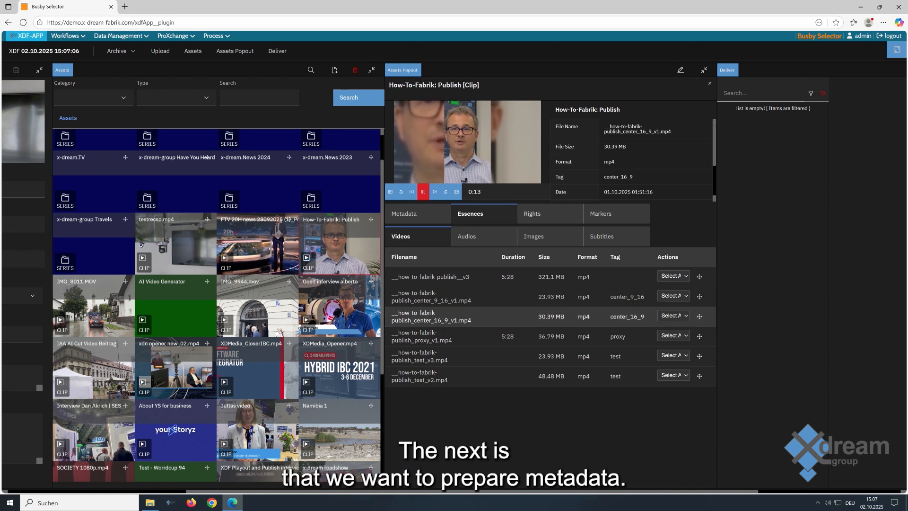
Check the clip's short description in its descriptive metadata in edit mode, and leave editing without changing the text.
left_click(404, 213)
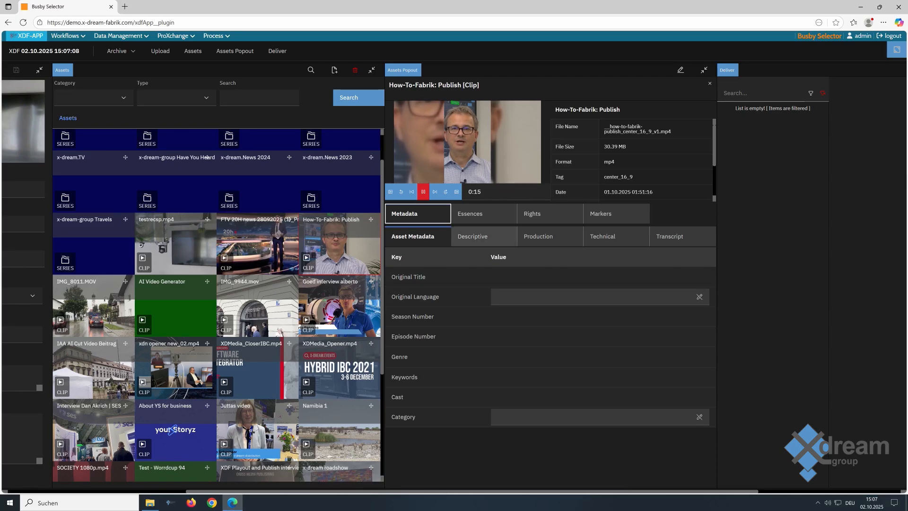
left_click(484, 236)
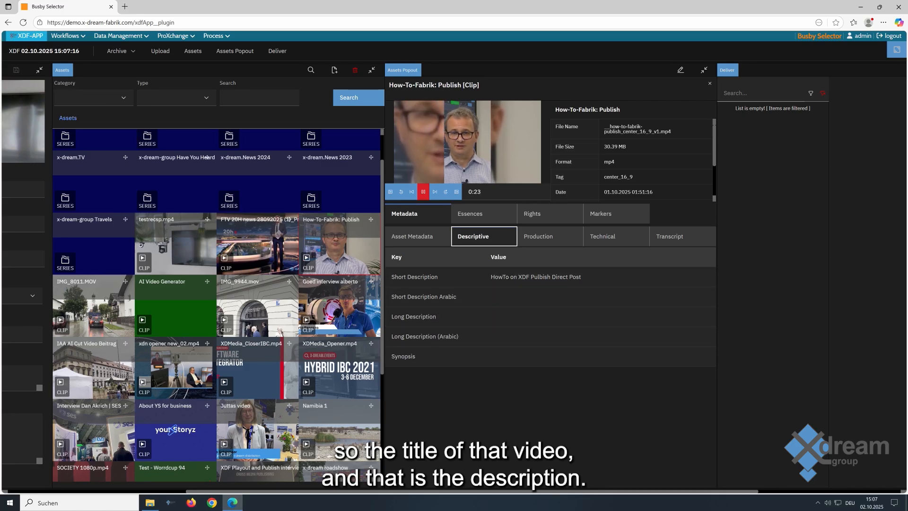
left_click(681, 70)
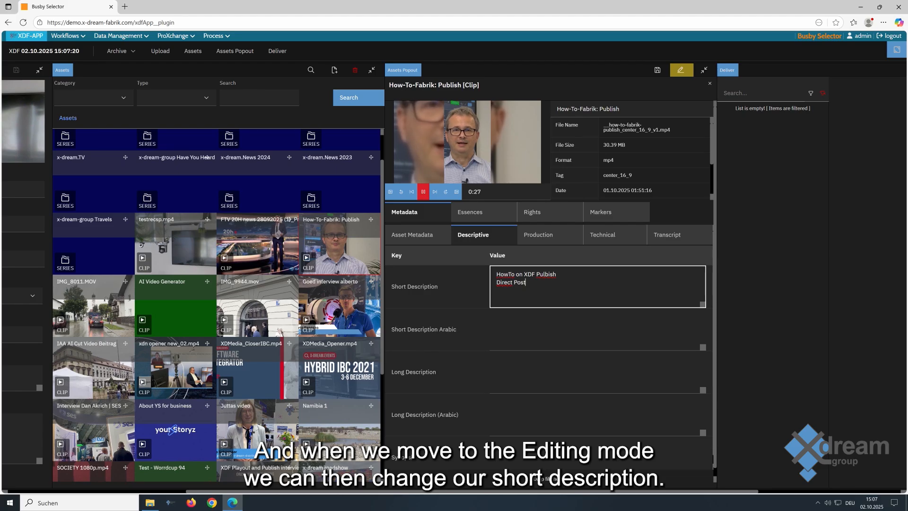
key("ctrl+a")
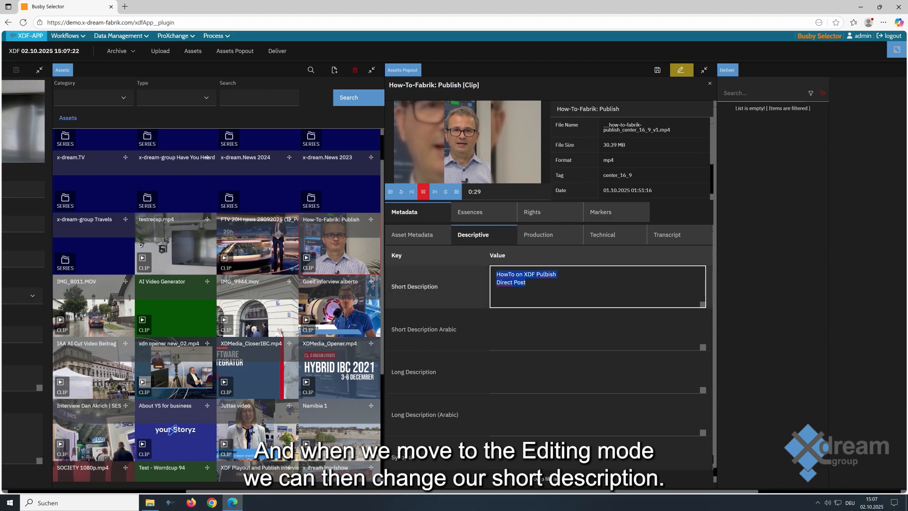
left_click(526, 283)
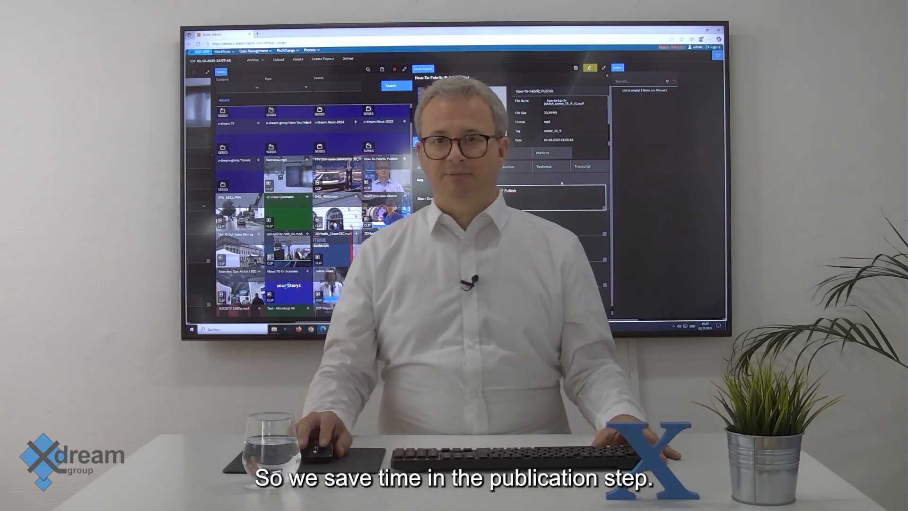
left_click(589, 69)
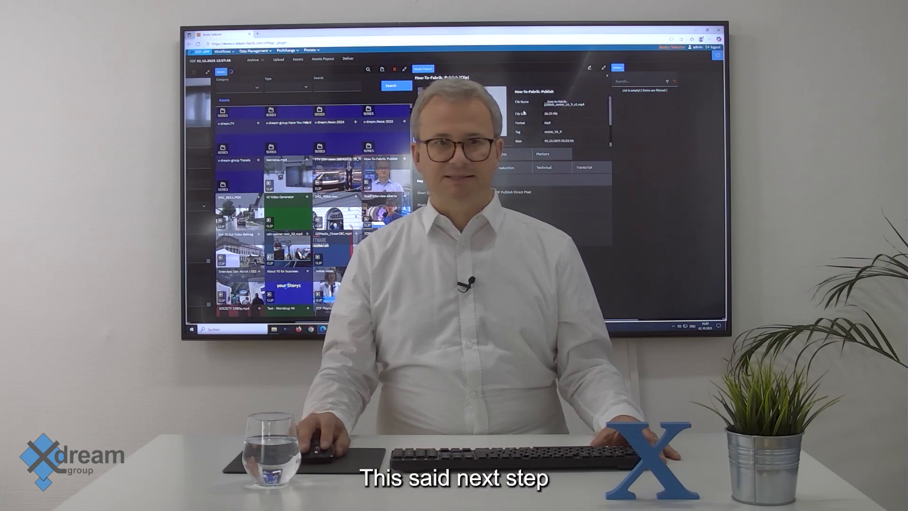
Switch to the Publishing workspace and close the Assets Popout module.
left_click(256, 60)
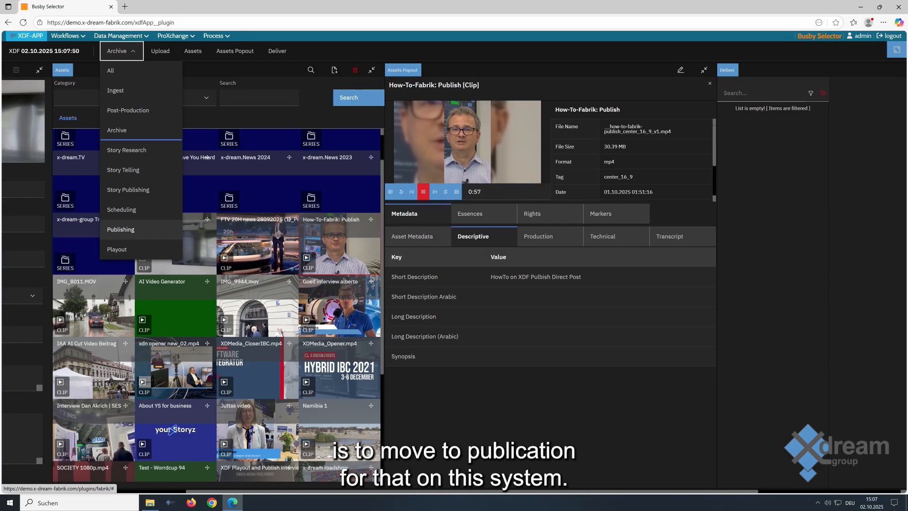
left_click(121, 229)
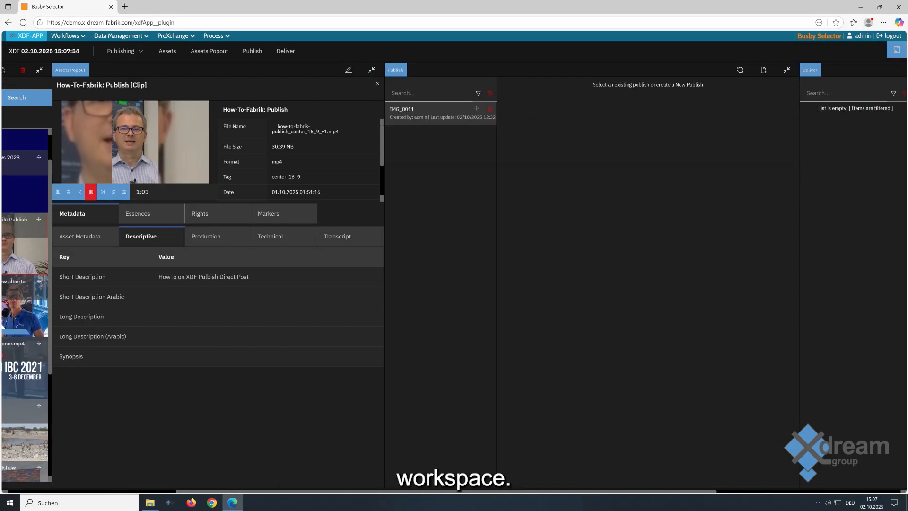
left_click(372, 71)
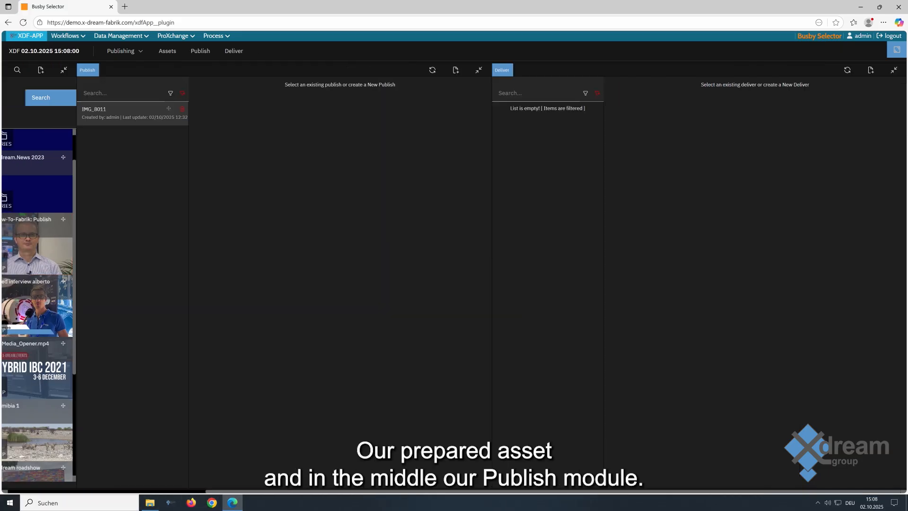
scroll(454, 279, "left", 5)
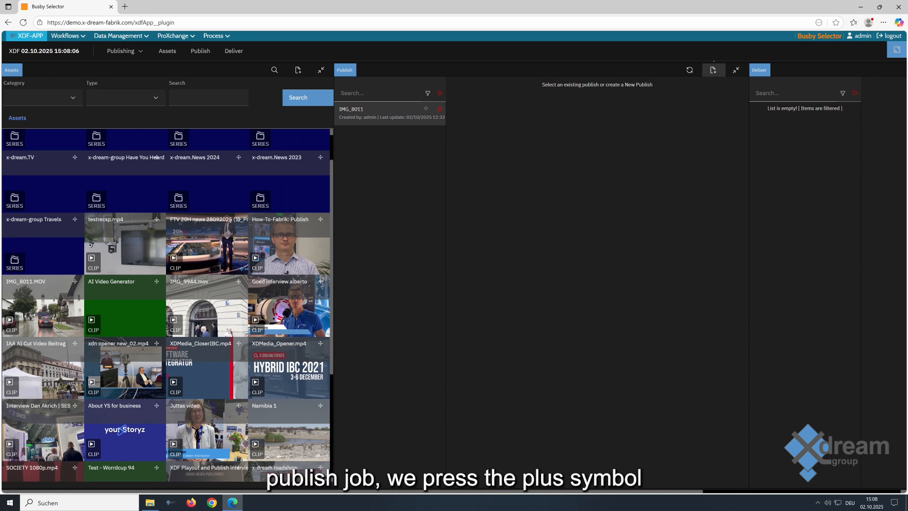
Create a new publish job from the How-To-Fabrik: Publish asset and name it "Test Publish to Social".
left_click(713, 69)
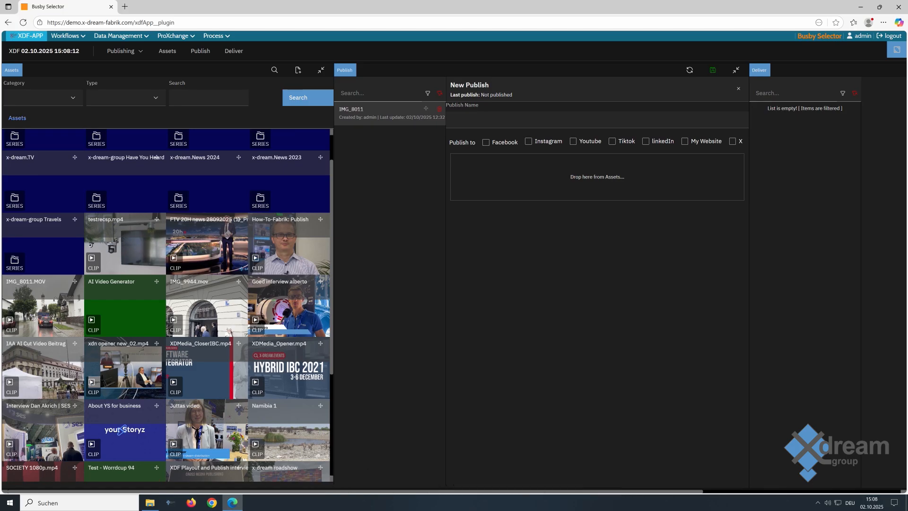
left_click_drag(320, 219, 401, 185)
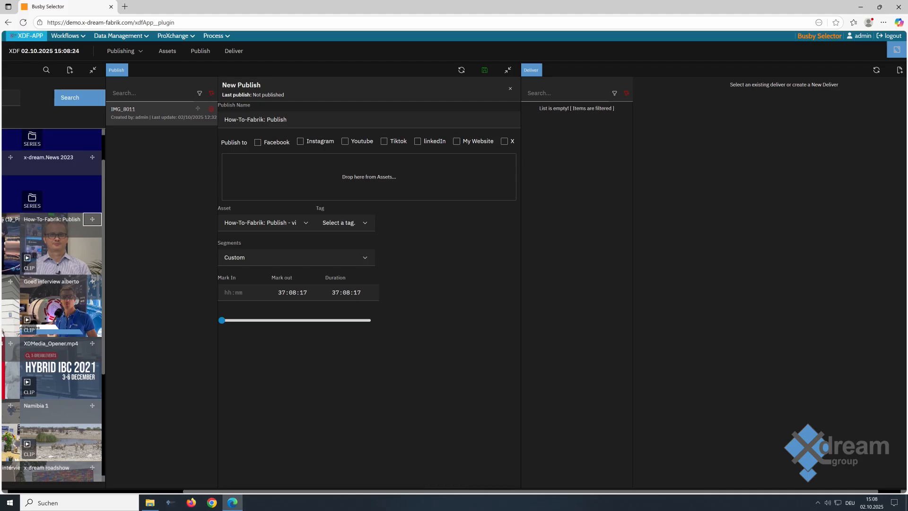
left_click(287, 119)
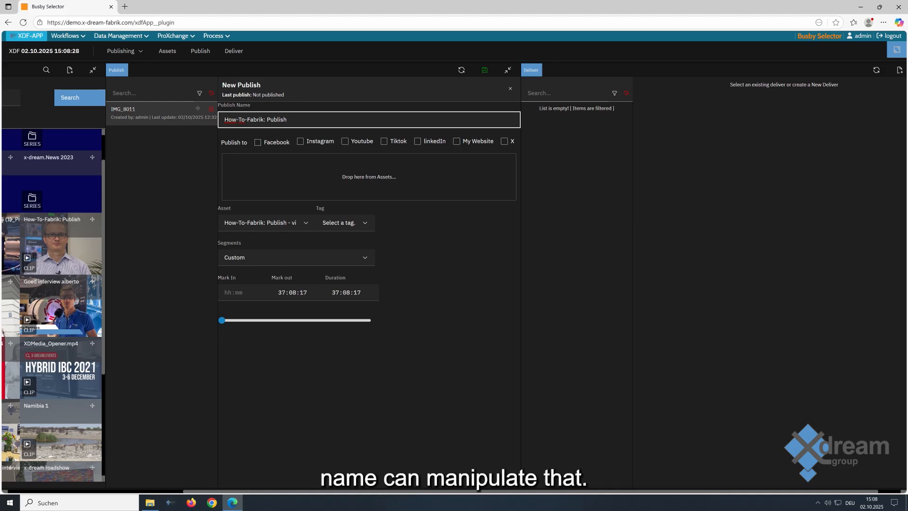
key("BackSpace")
key("BackSpace")
key("BackSpace")
key("BackSpace")
key("BackSpace")
key("BackSpace")
key("BackSpace")
key("BackSpace")
key("BackSpace")
key("BackSpace")
key("BackSpace")
key("BackSpace")
key("BackSpace")
key("BackSpace")
key("BackSpace")
key("BackSpace")
key("BackSpace")
key("BackSpace")
key("BackSpace")
key("BackSpace")
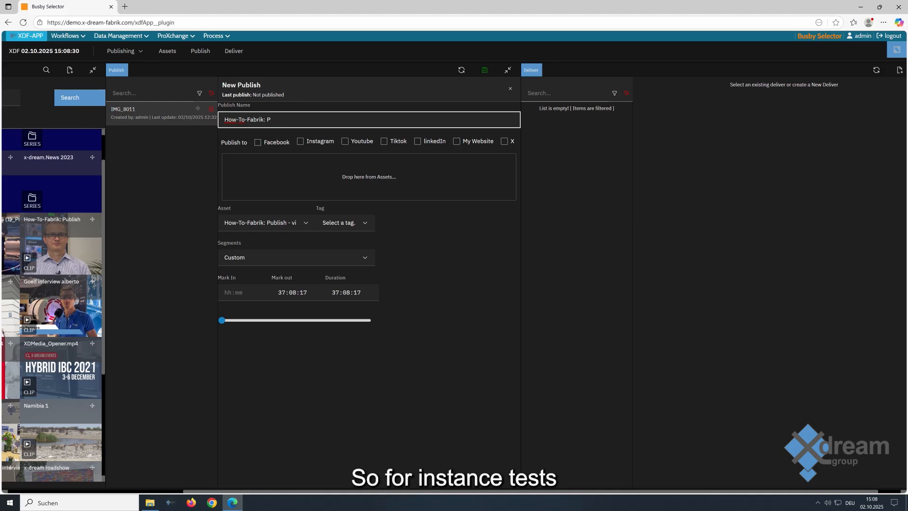
type("Test P")
type("ish")
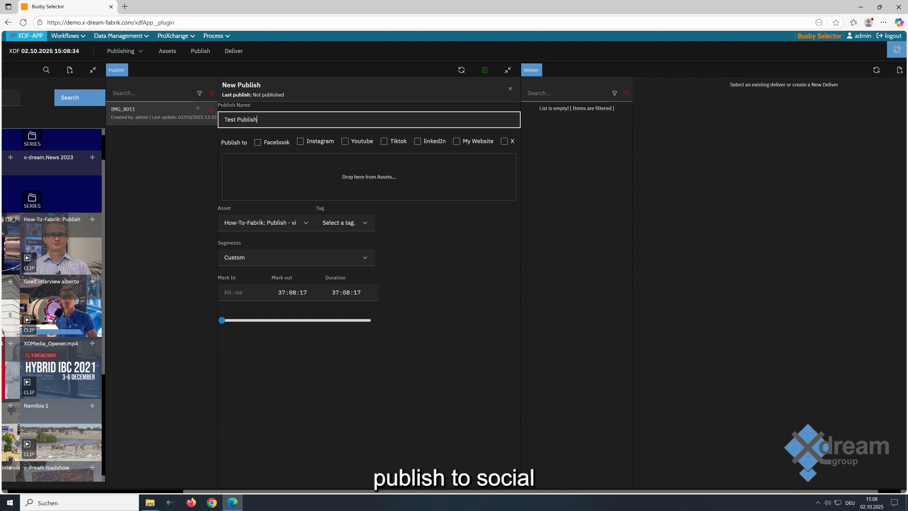
type(" to Social")
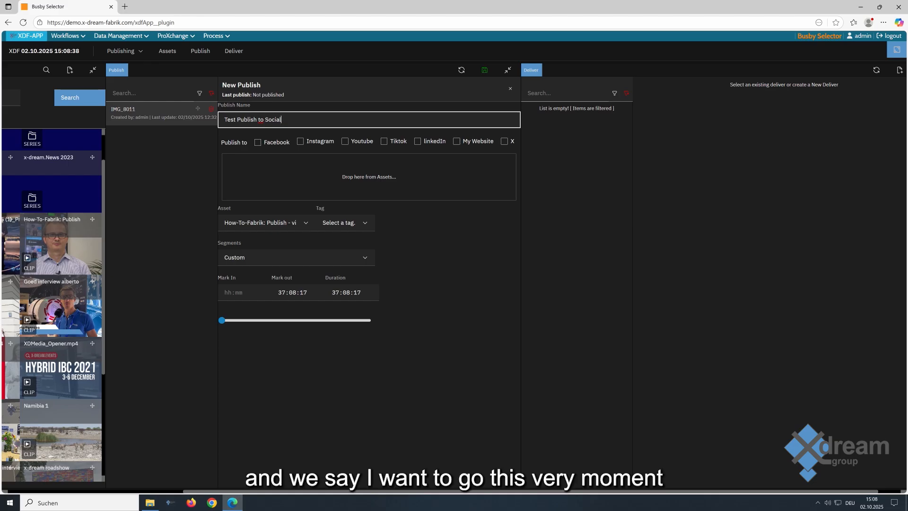
Select Facebook, Instagram, My Website and X as the publish destinations.
left_click(258, 142)
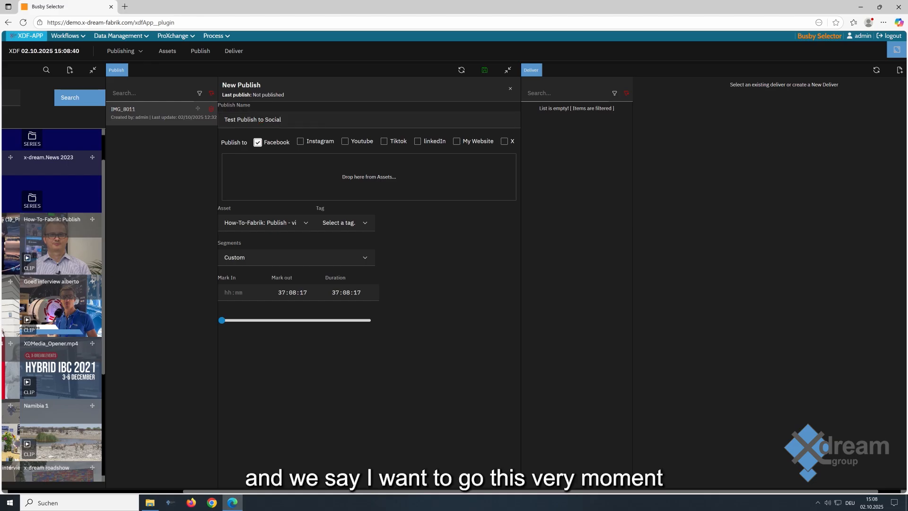
left_click(300, 141)
left_click(456, 141)
left_click(504, 141)
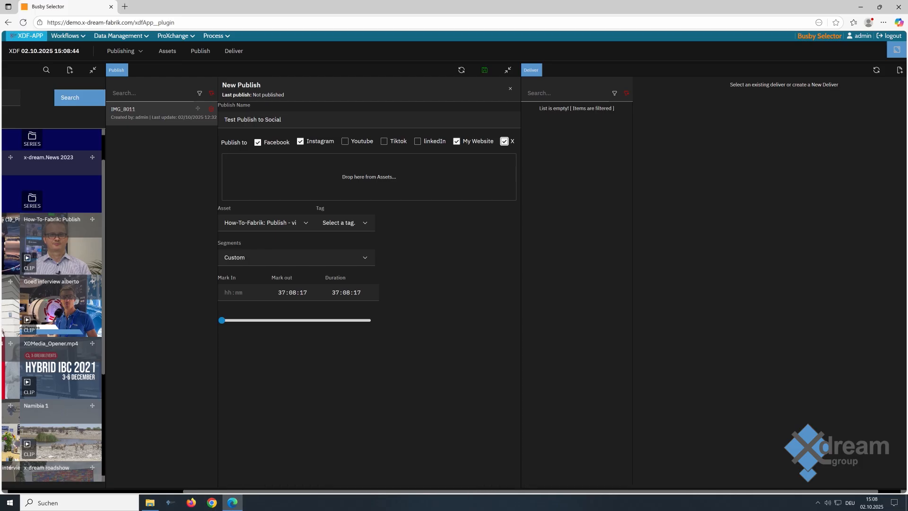
Choose the proxy tag for the asset's video and save the publish job.
left_click(345, 223)
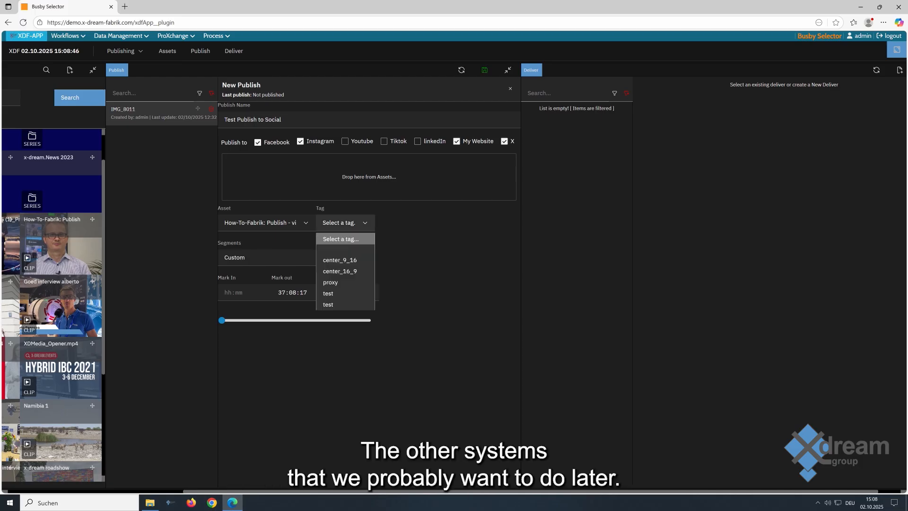
key("Return")
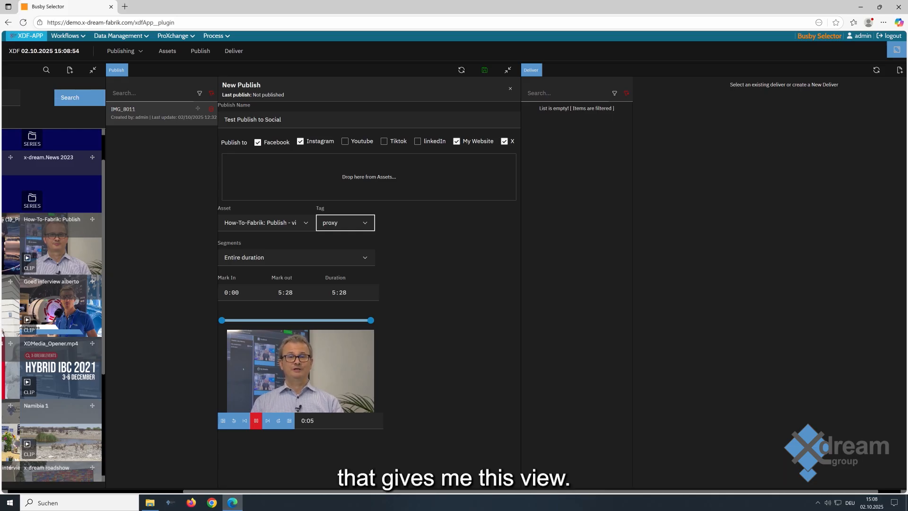
left_click(485, 70)
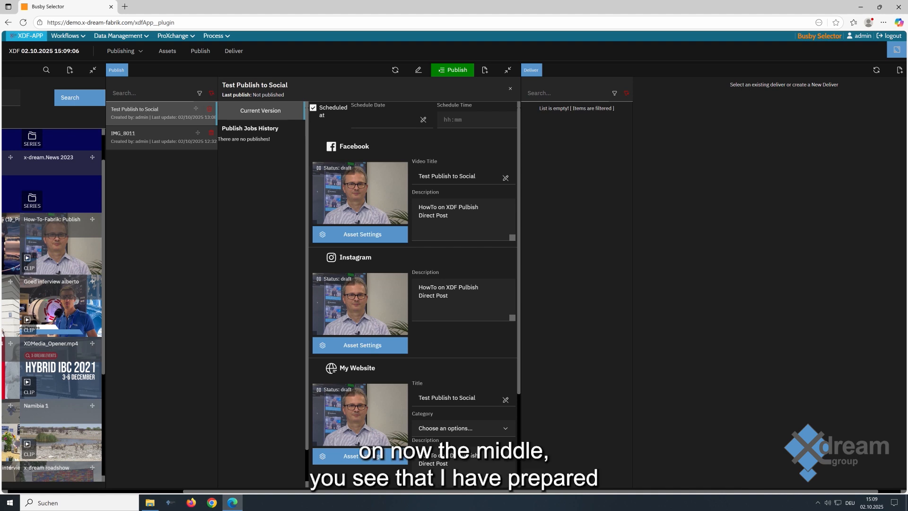
Review the prepared channel posts, put the publish job in edit mode and shorten the Facebook description to "HowTo on XDF Pulbish".
scroll(414, 293, "down", 2)
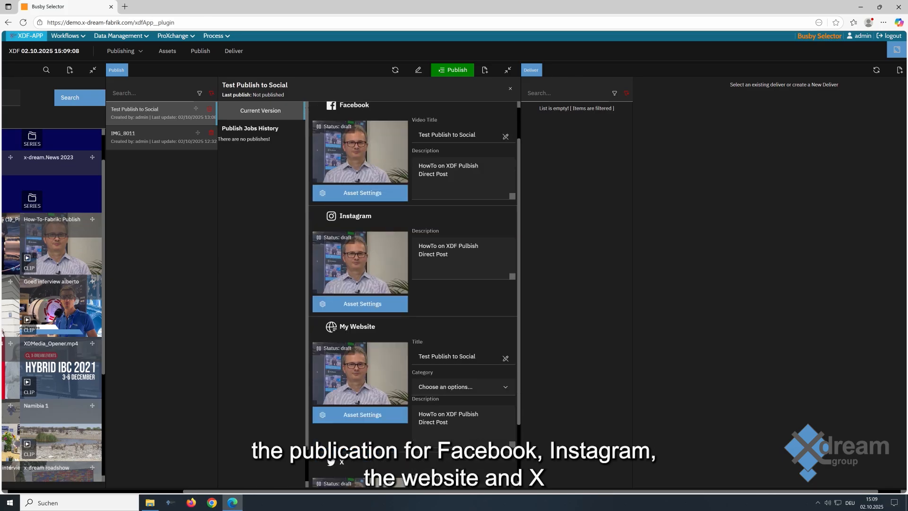
scroll(415, 293, "down", 1)
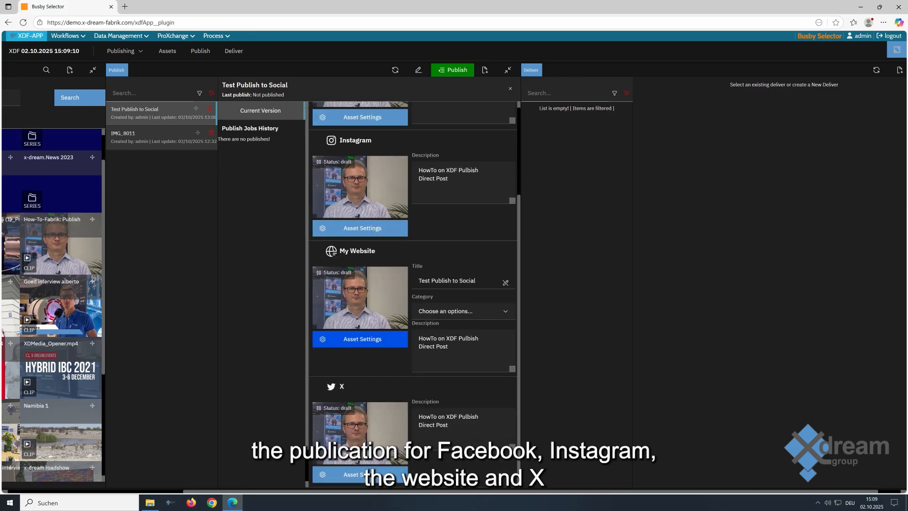
left_click_drag(448, 425, 418, 416)
scroll(418, 417, "up", 3)
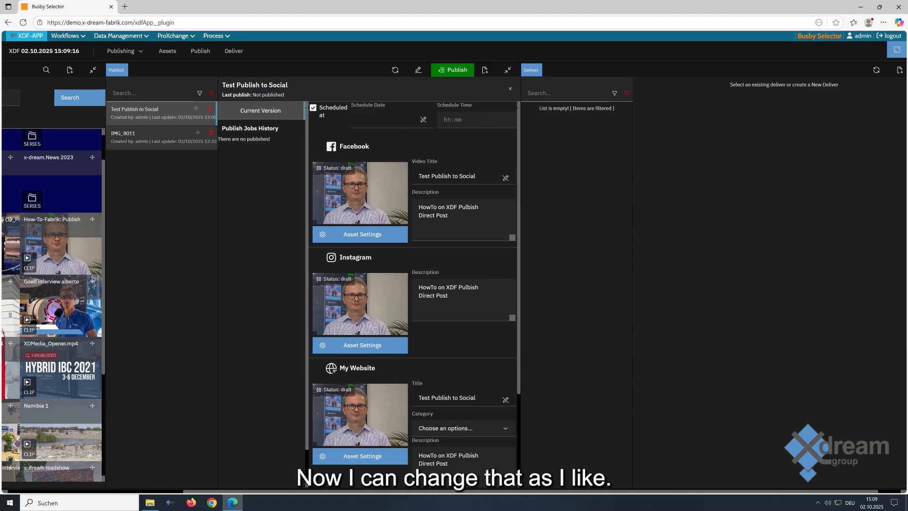
left_click(418, 69)
left_click(448, 223)
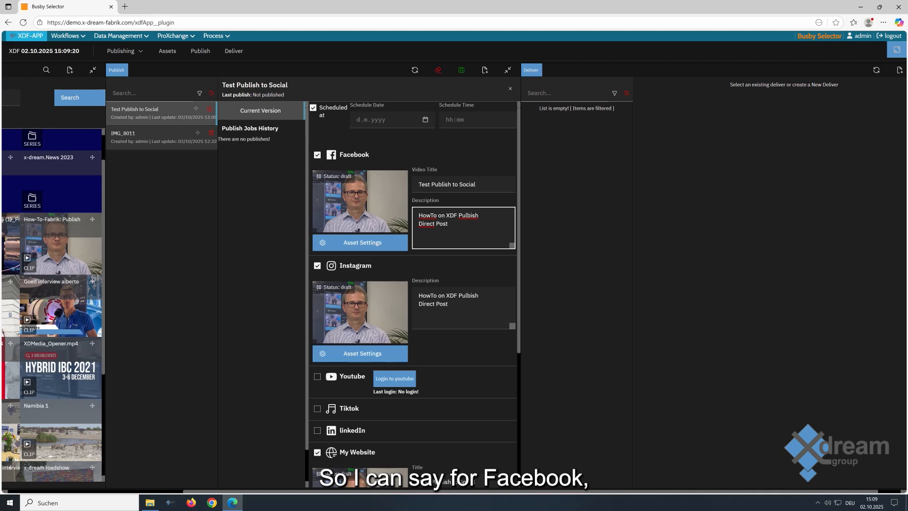
key("shift+Home")
key("BackSpace")
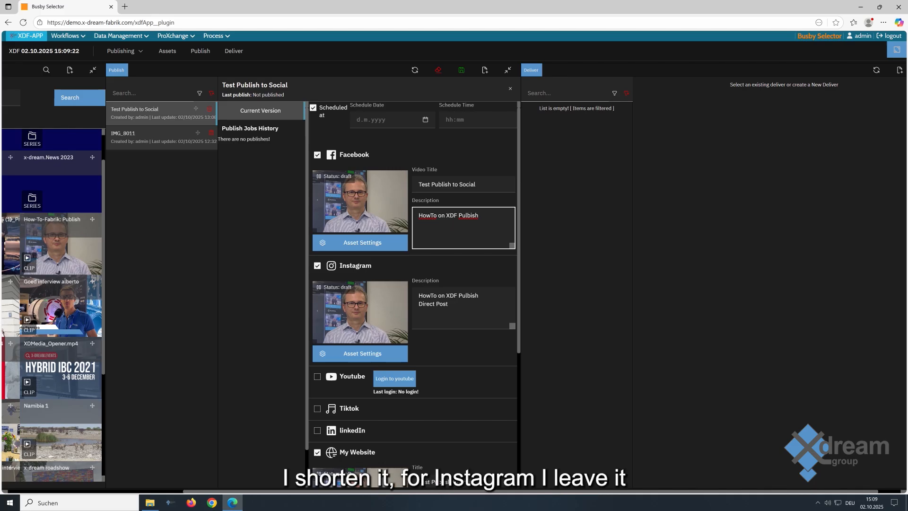
Add a third line to the My Website description reading "Clever", the presenter's first name and "talking non sense".
key("Tab")
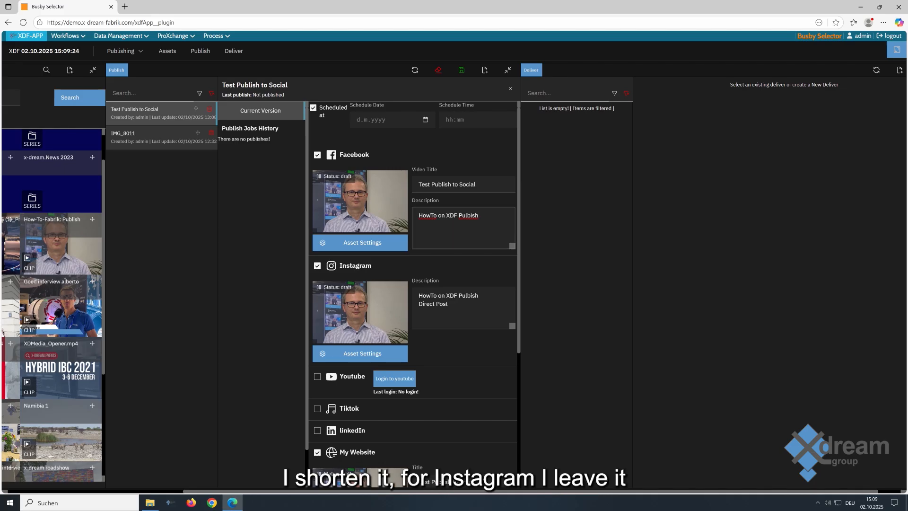
scroll(413, 294, "down", 3)
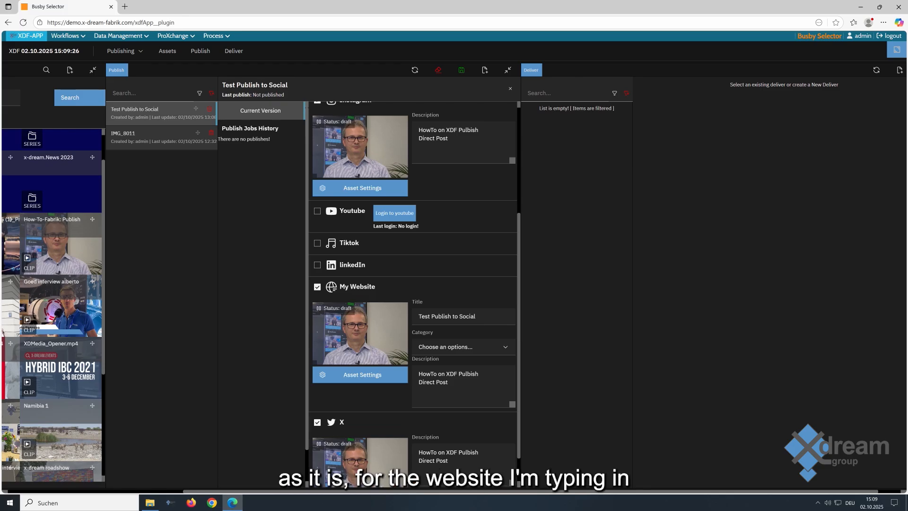
left_click(448, 382)
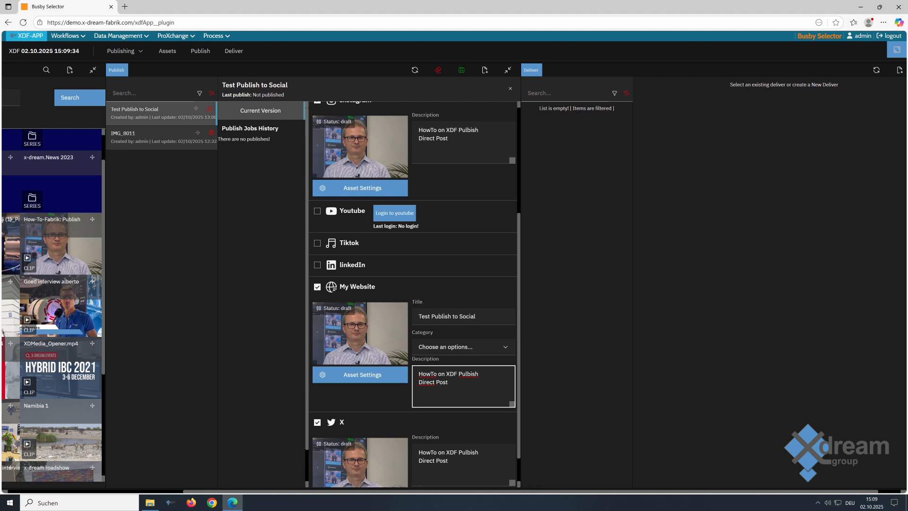
key("Return")
type("Clever")
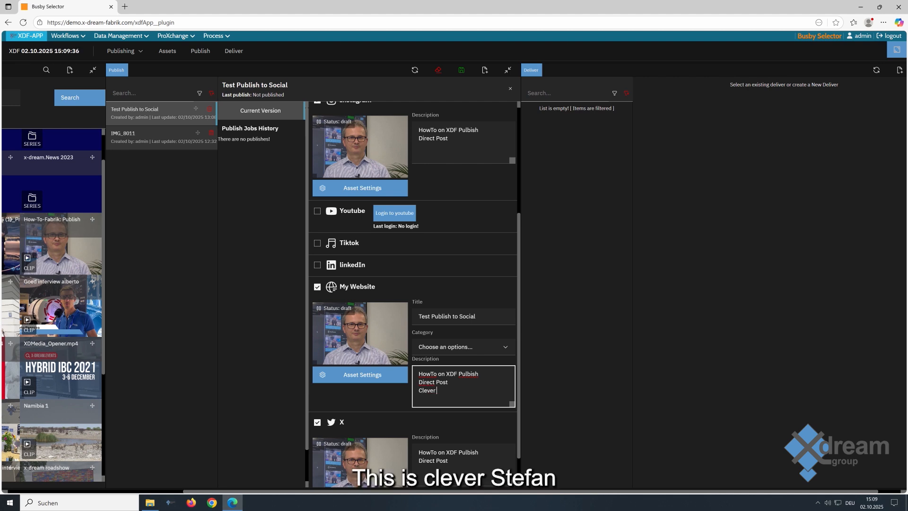
type(" St#ef")
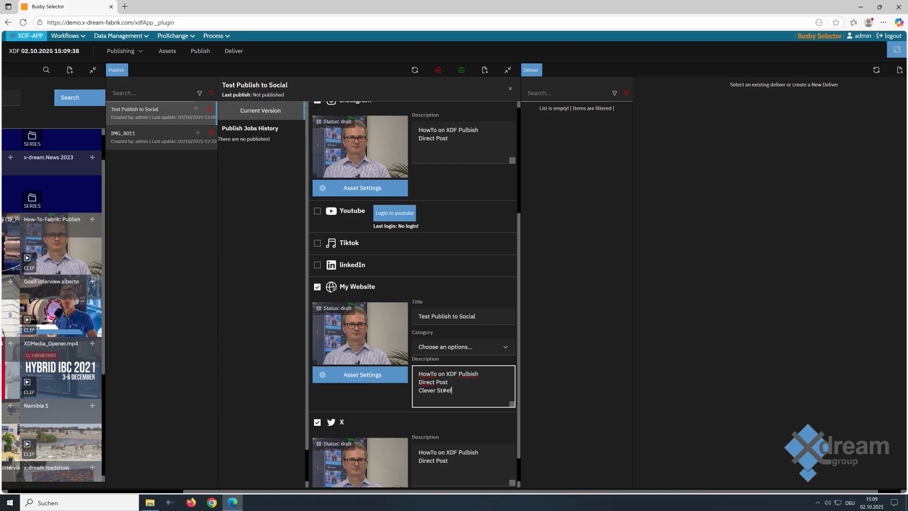
key("BackSpace")
key("BackSpace")
key("BackSpace")
type("efan talk")
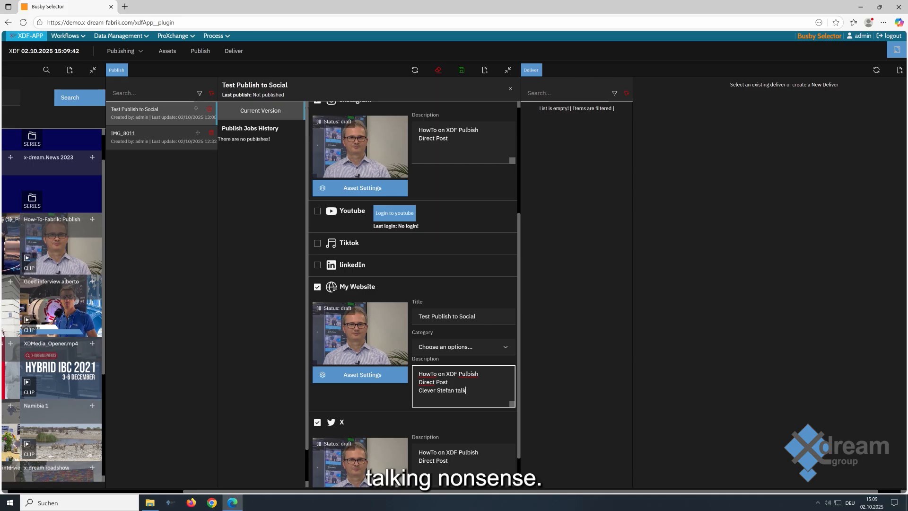
type("ing ")
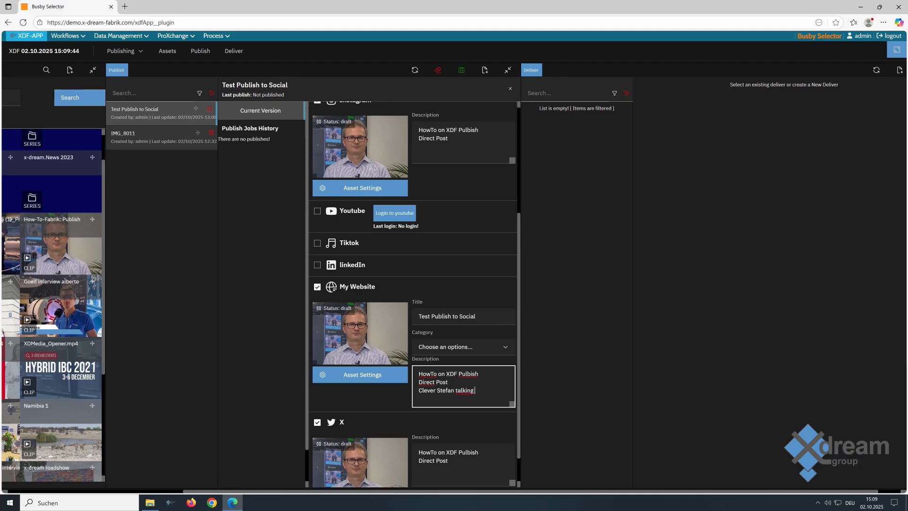
type("non sense")
Shorten the X description to "HowTo on XDF Pulbish" by removing the "Direct Post" line.
scroll(414, 284, "down", 1)
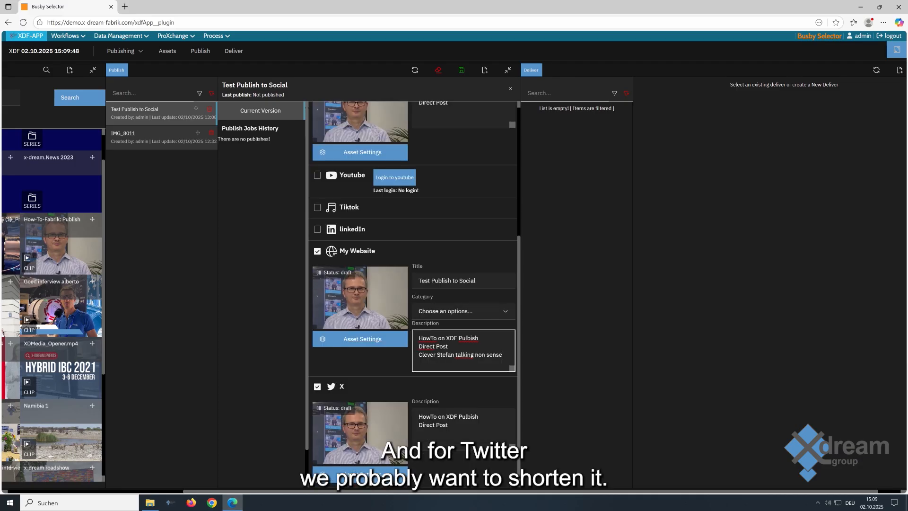
left_click_drag(448, 425, 418, 425)
key("BackSpace")
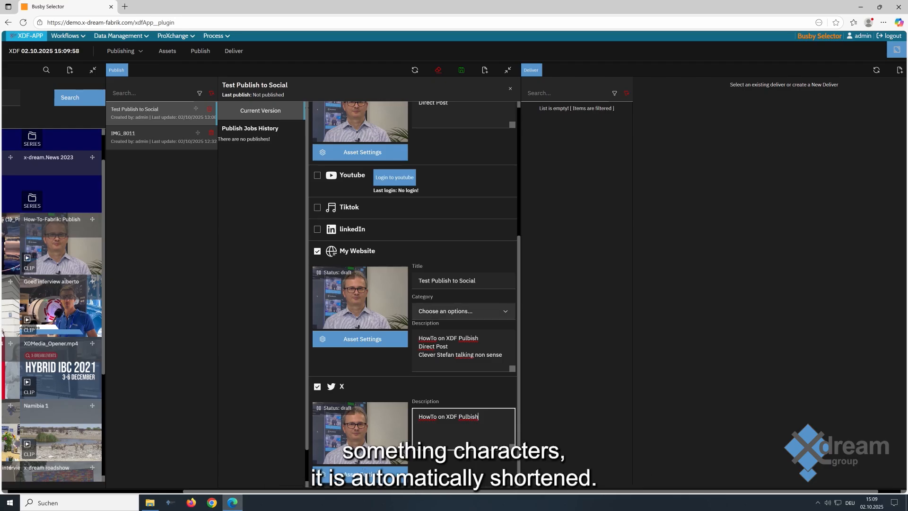
Choose the center_9_16 tag for the Facebook video in its asset settings and close those settings.
scroll(414, 293, "up", 5)
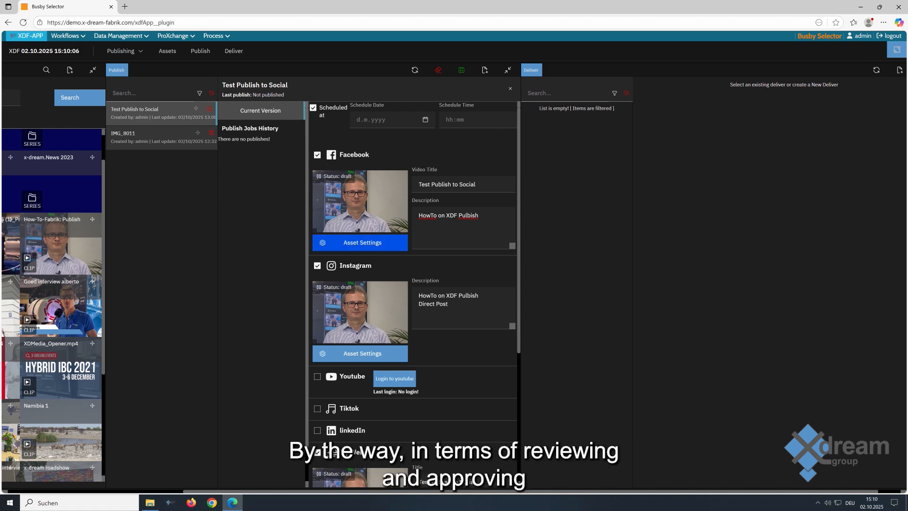
left_click(360, 242)
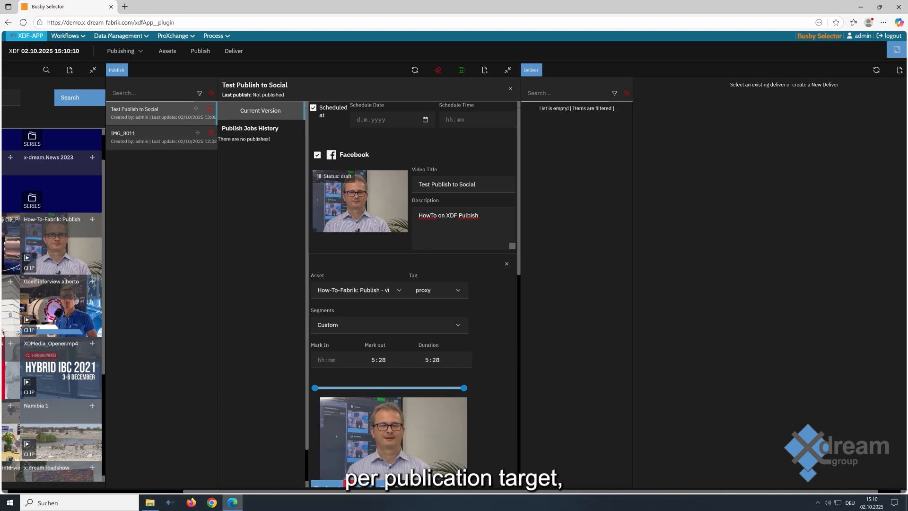
scroll(414, 284, "down", 1)
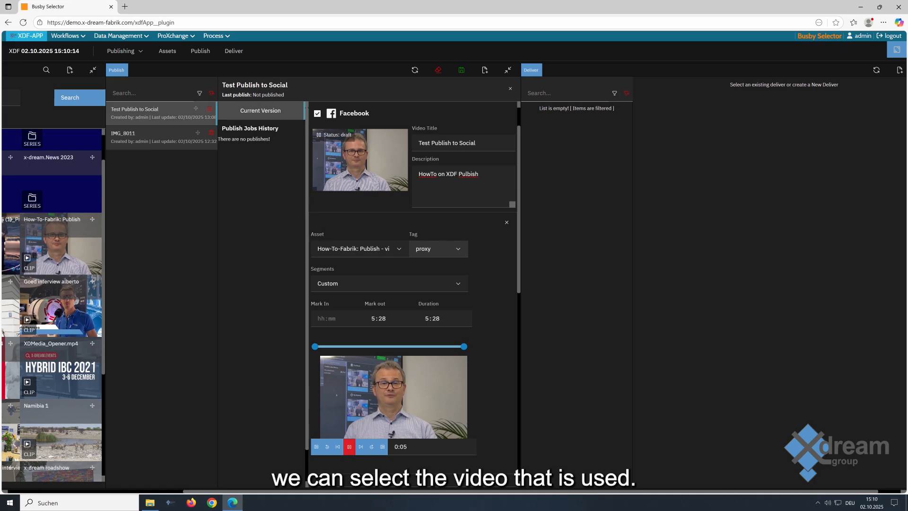
left_click(438, 249)
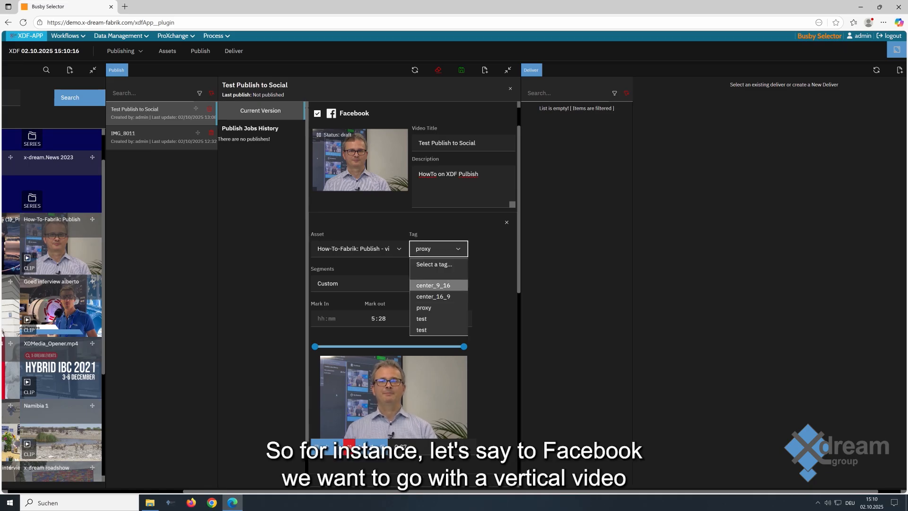
left_click(433, 285)
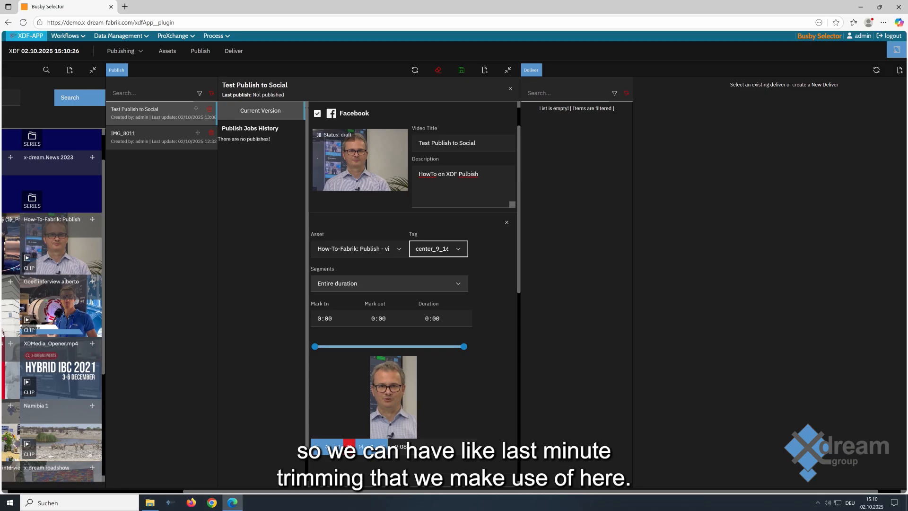
scroll(414, 293, "down", 9)
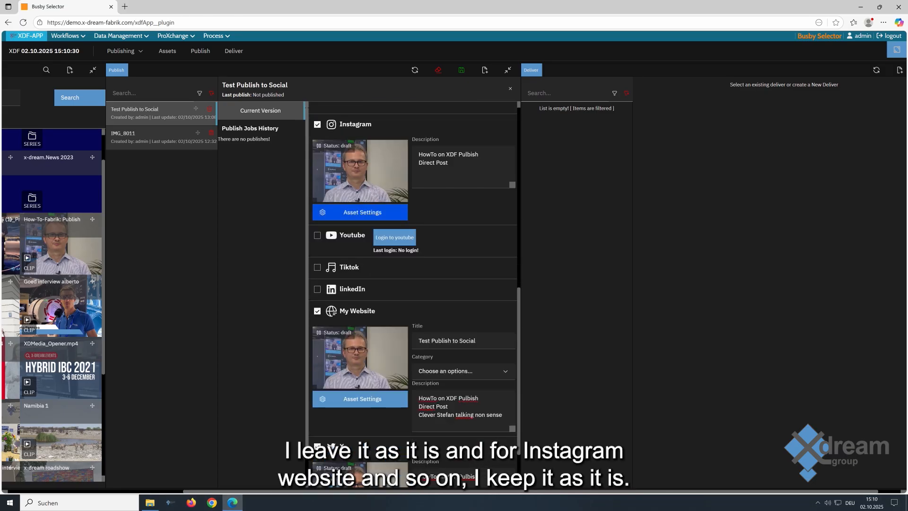
scroll(414, 293, "down", 1)
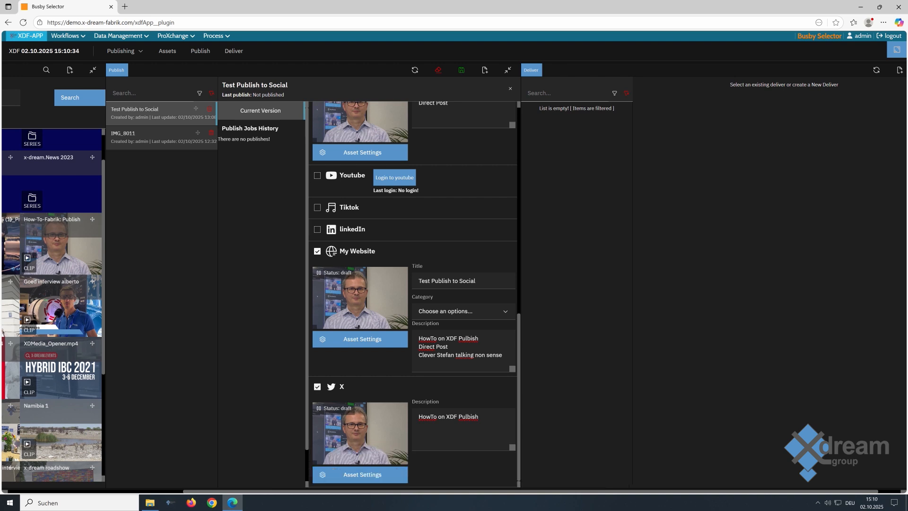
scroll(414, 294, "up", 6)
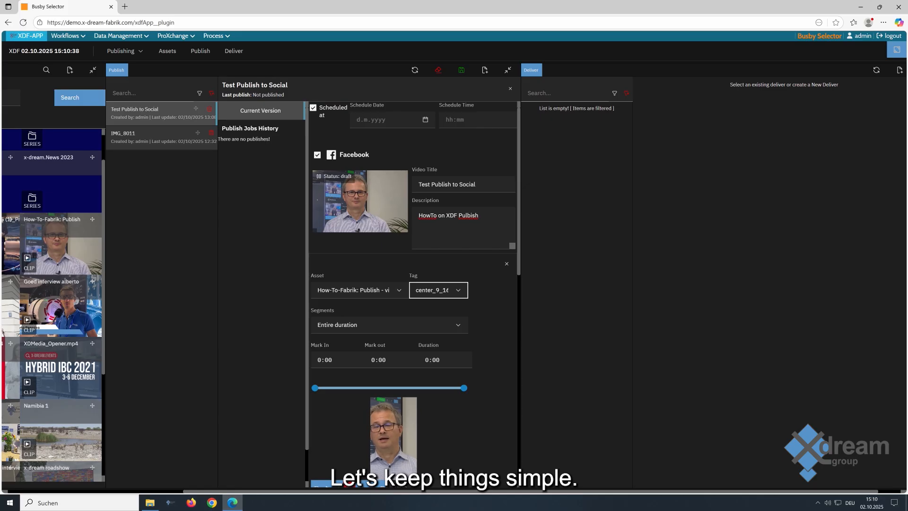
left_click(507, 263)
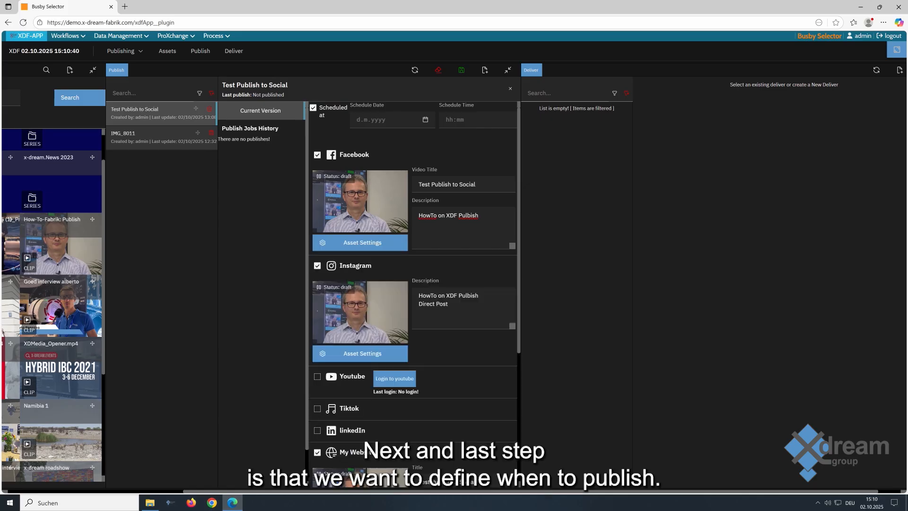
Schedule the publish job for 02.10.2025 at 17:00, save it and publish it.
left_click(386, 120)
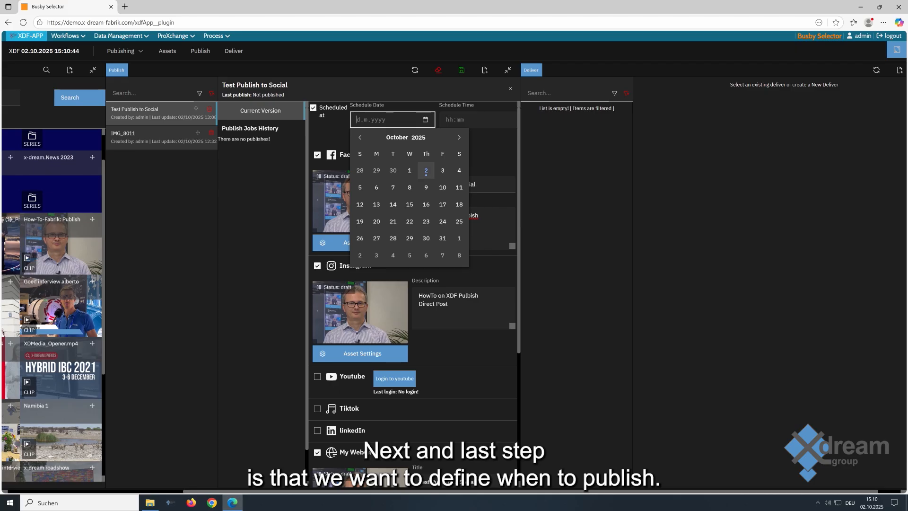
left_click(426, 170)
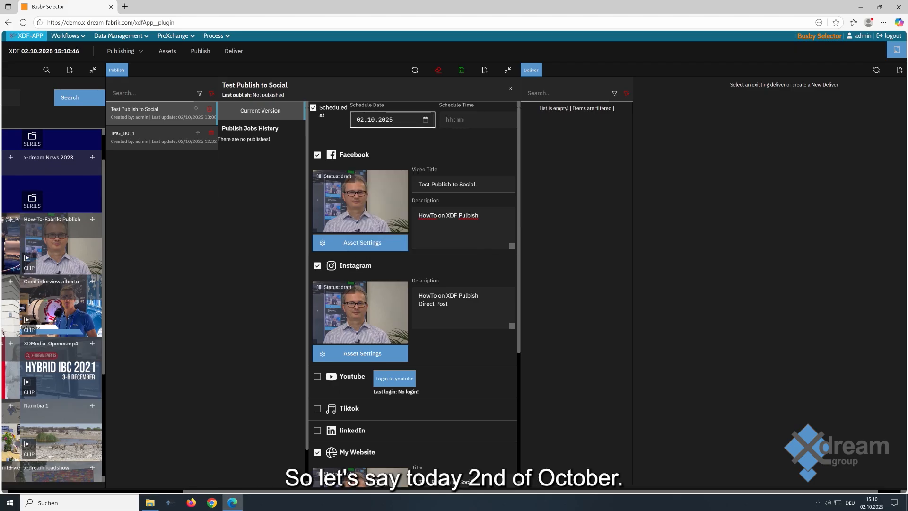
left_click(455, 120)
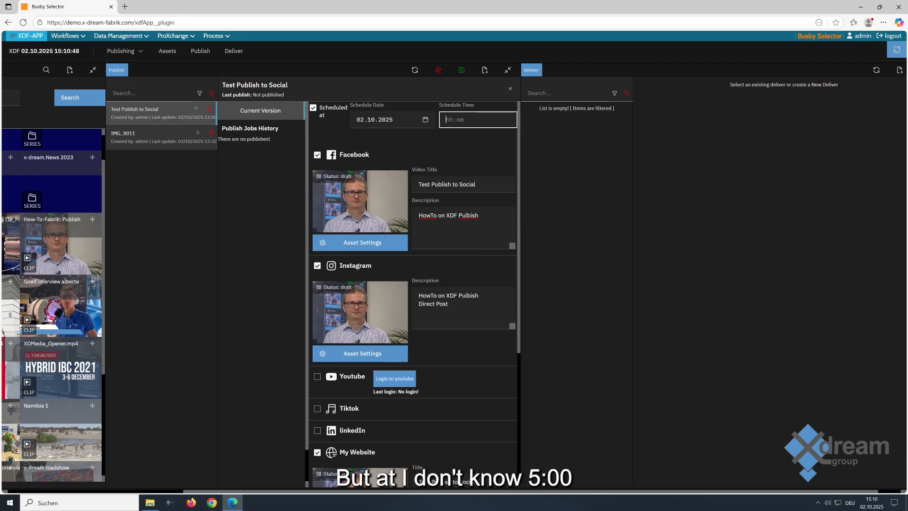
type("17")
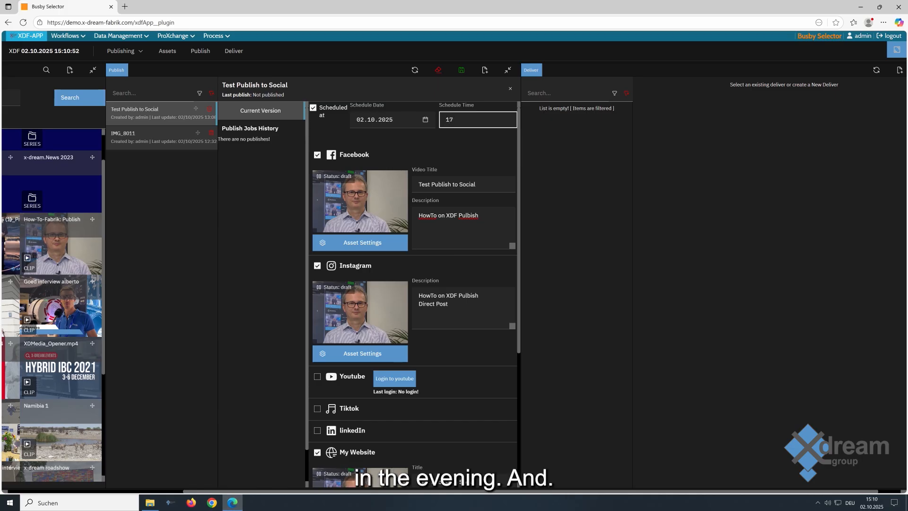
type(":00")
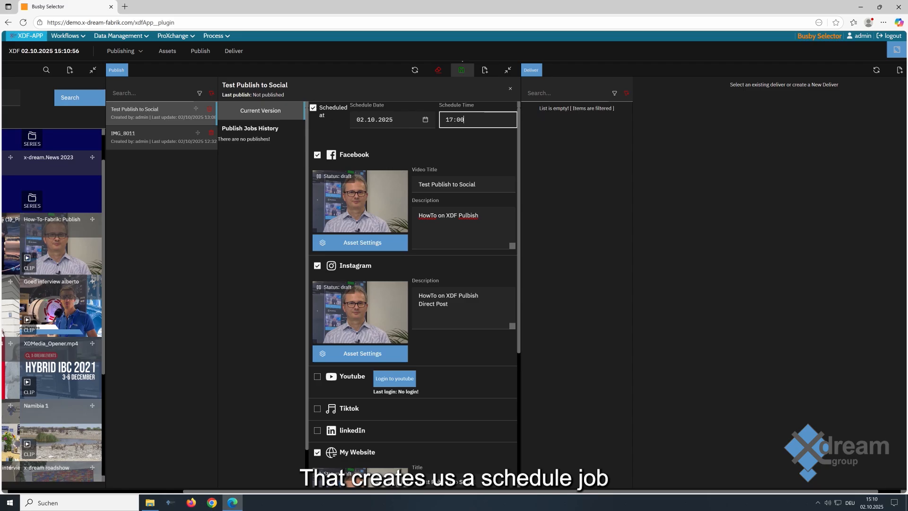
left_click(462, 70)
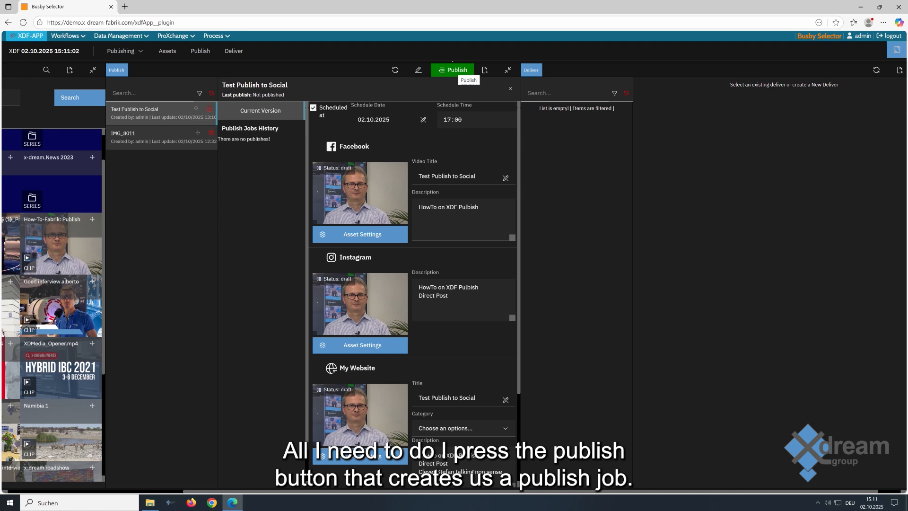
left_click(452, 70)
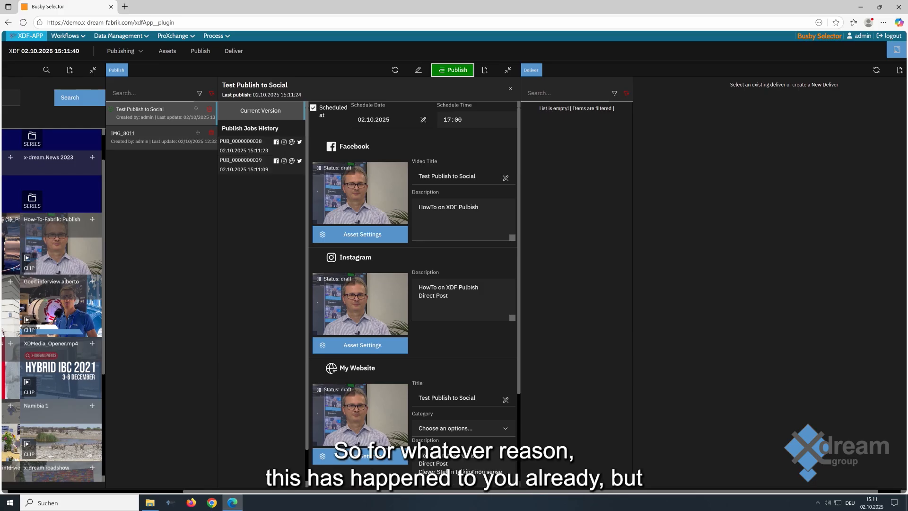
Put the publish job in edit mode, add Tiktok and deselect Facebook, My Website and X as destinations.
left_click(419, 70)
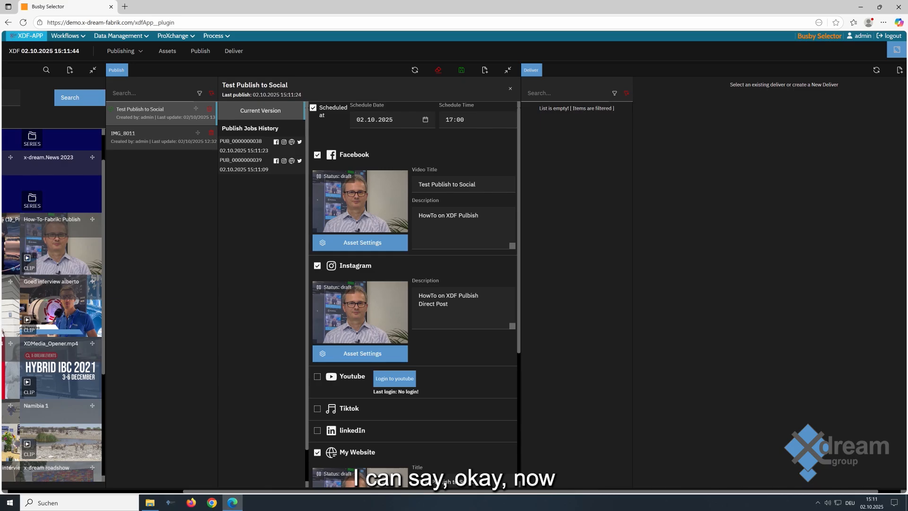
left_click(317, 154)
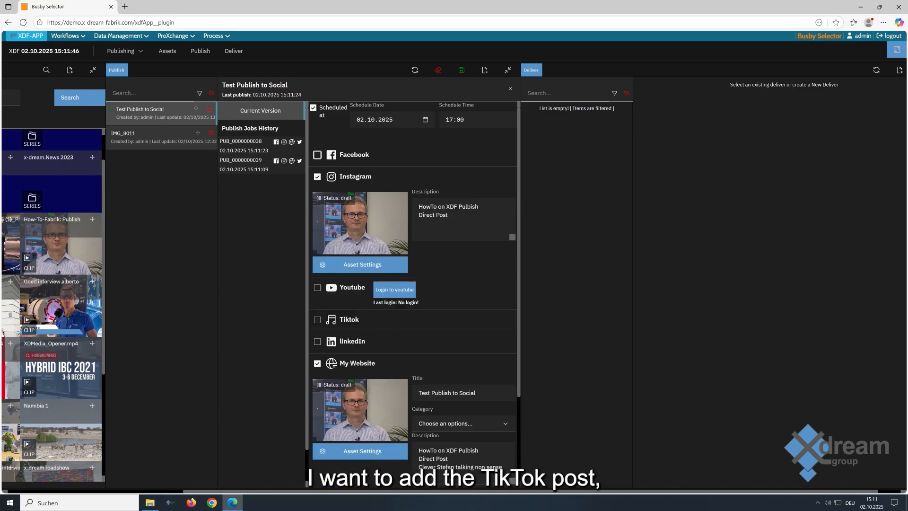
left_click(317, 319)
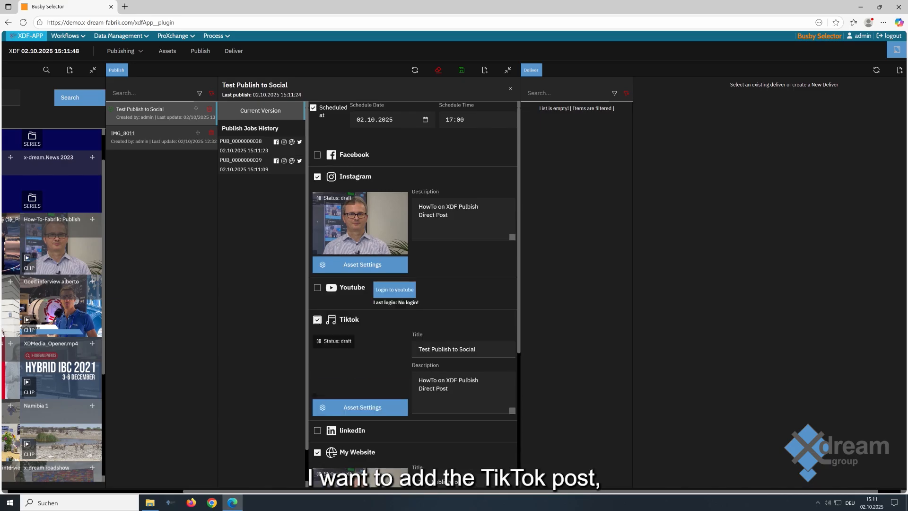
scroll(412, 293, "down", 4)
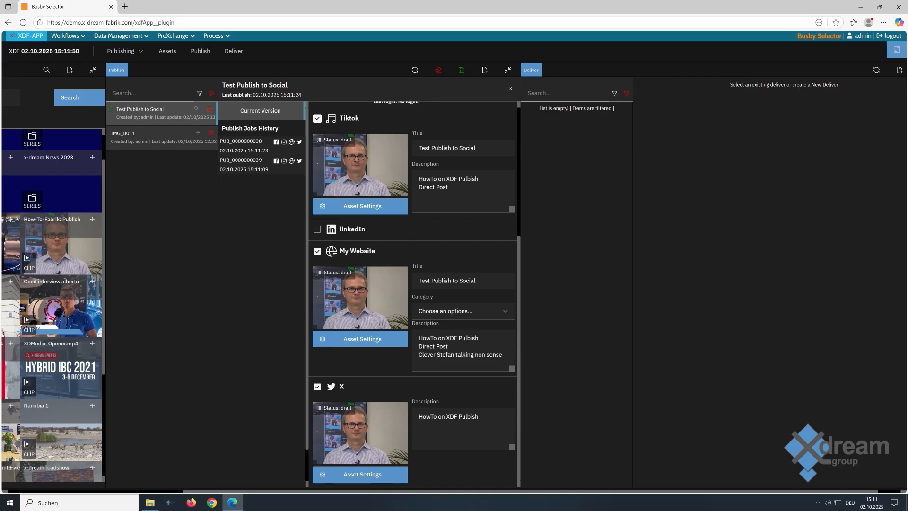
left_click(317, 250)
scroll(415, 284, "up", 2)
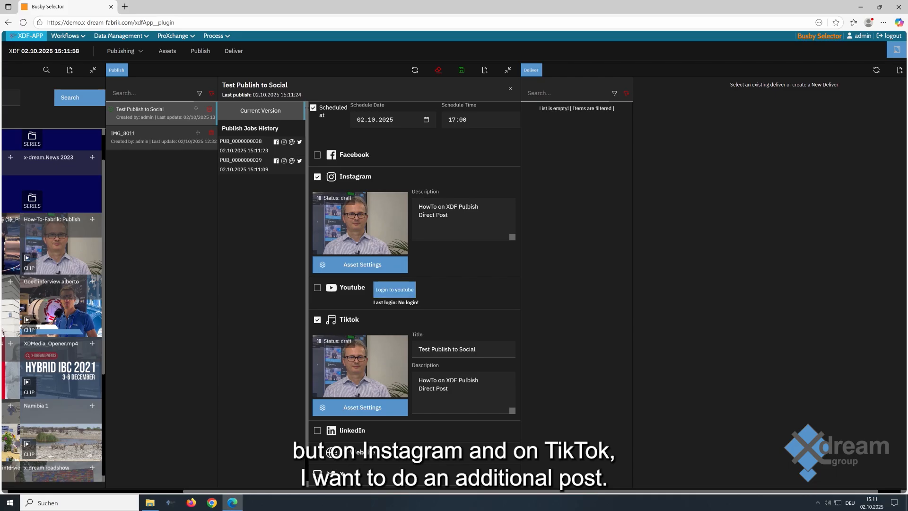
Set the schedule time to 17:30, save and publish the updated job, and open its newest publish history entry.
left_click(464, 120)
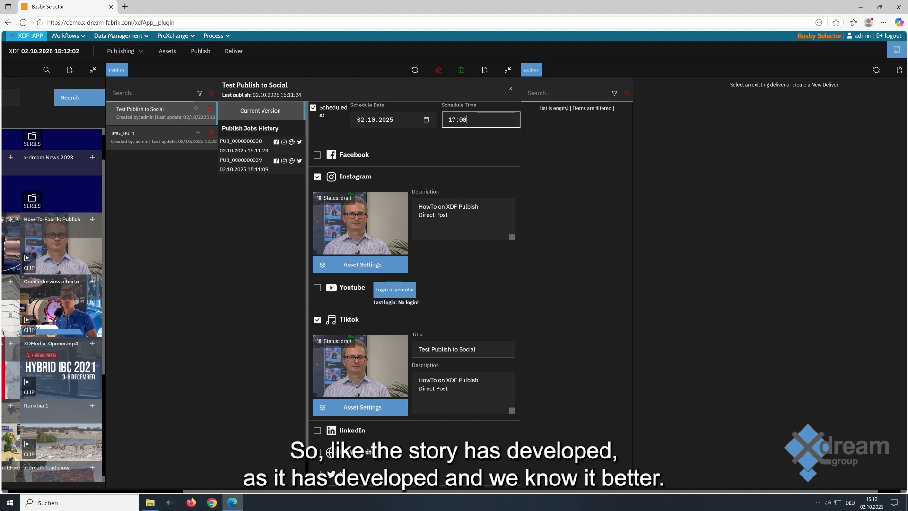
key("BackSpace")
key("BackSpace")
type("30")
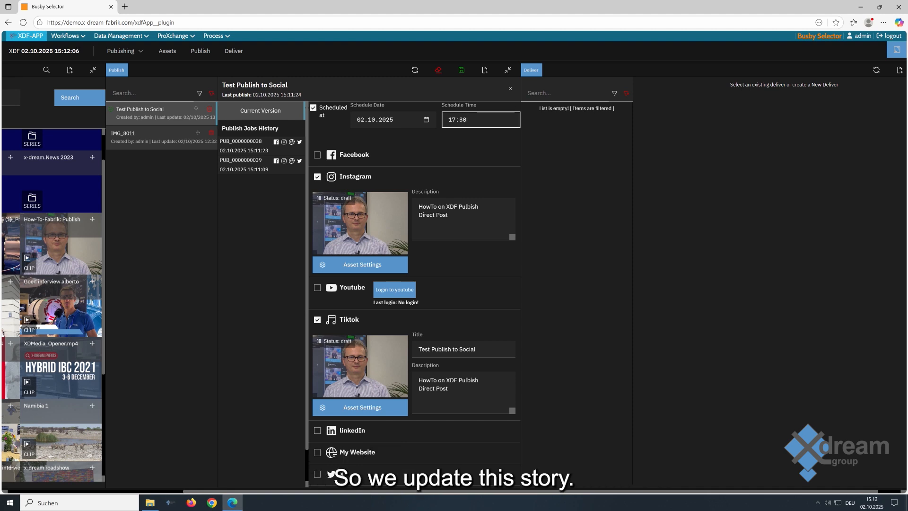
left_click(461, 70)
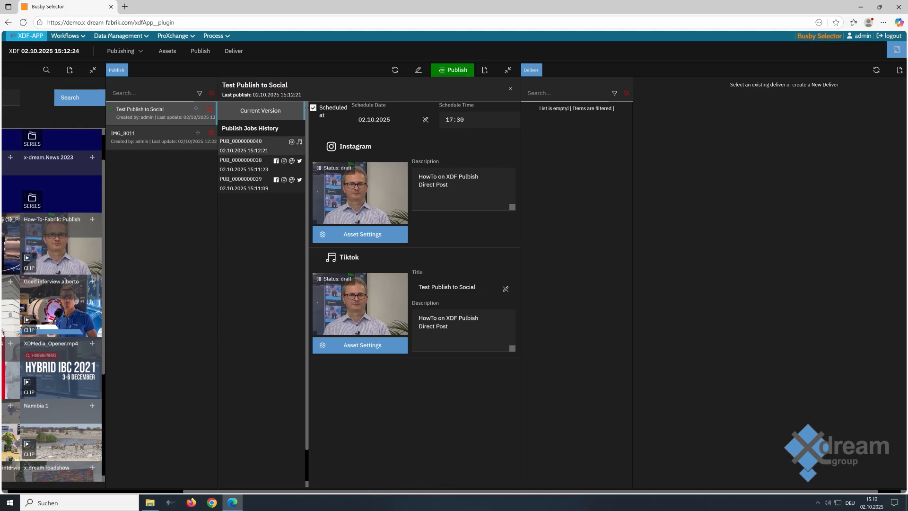
left_click(261, 145)
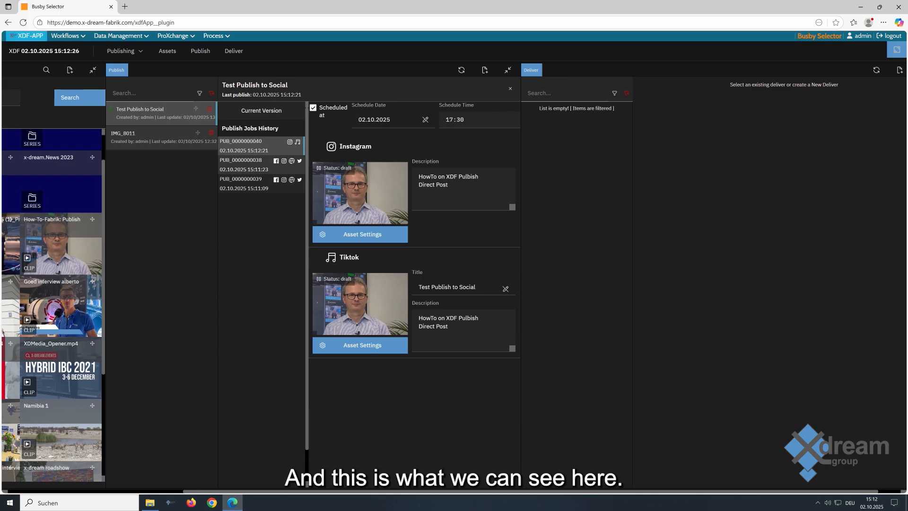